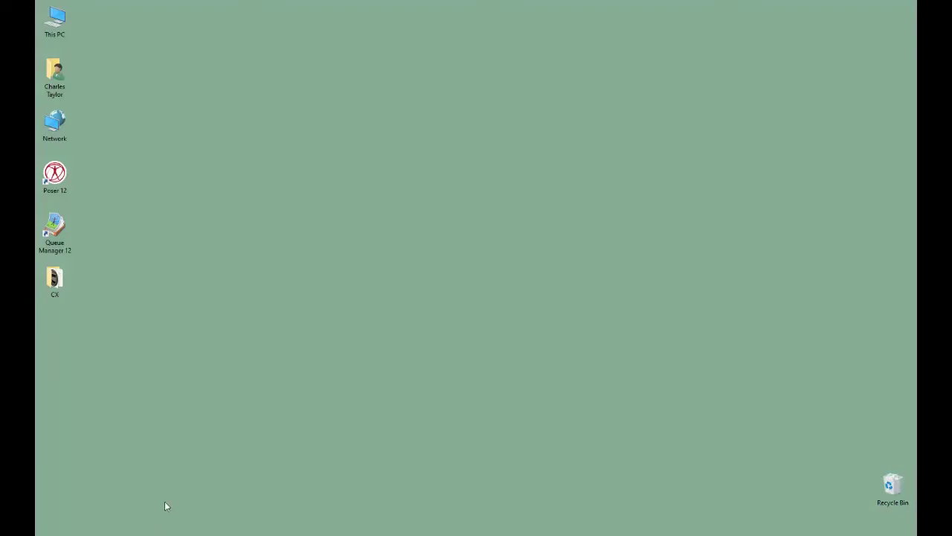
Open %appdata%\Poser in a new File Explorer window to find Poser's settings folder.
{"action": "key", "text": "super+e"}
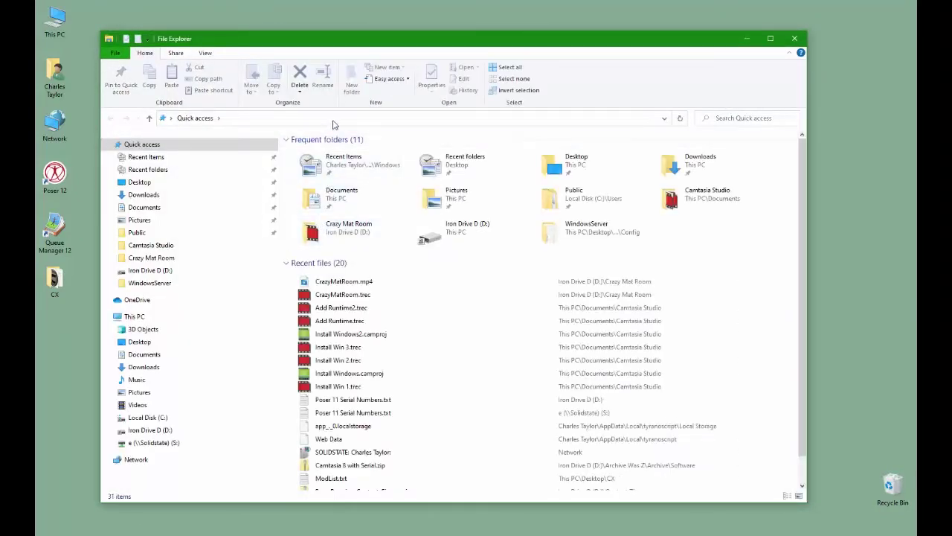
{"action": "left_click", "coordinate": [333, 121]}
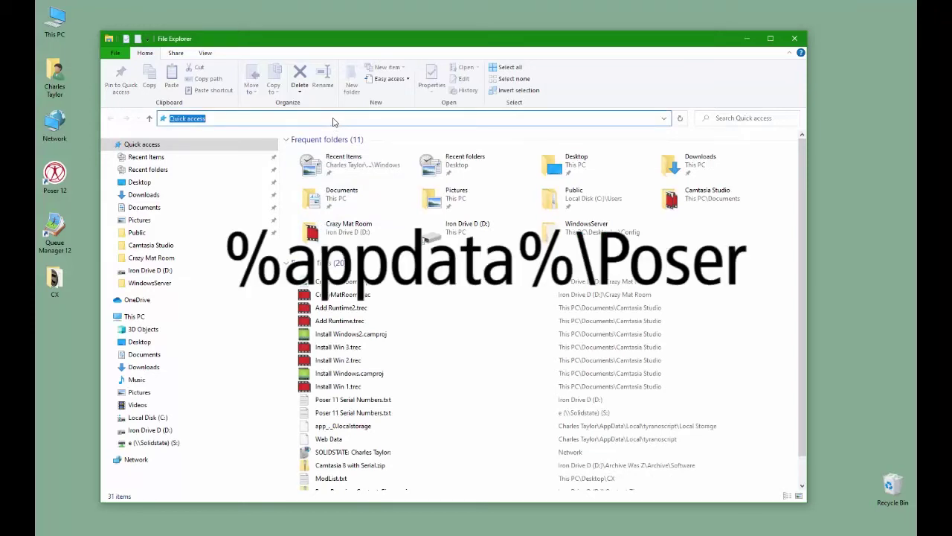
{"action": "type", "text": "%appdata%\\"}
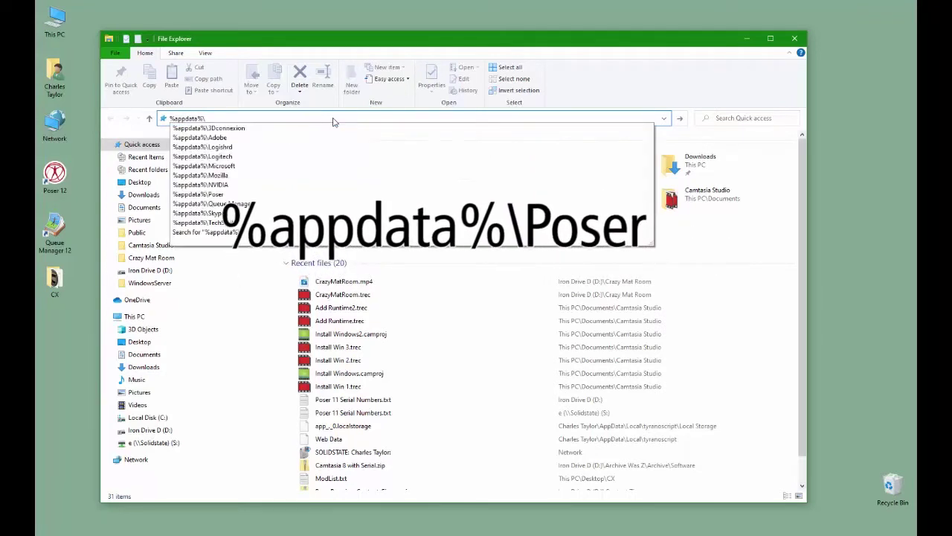
{"action": "type", "text": "Poser"}
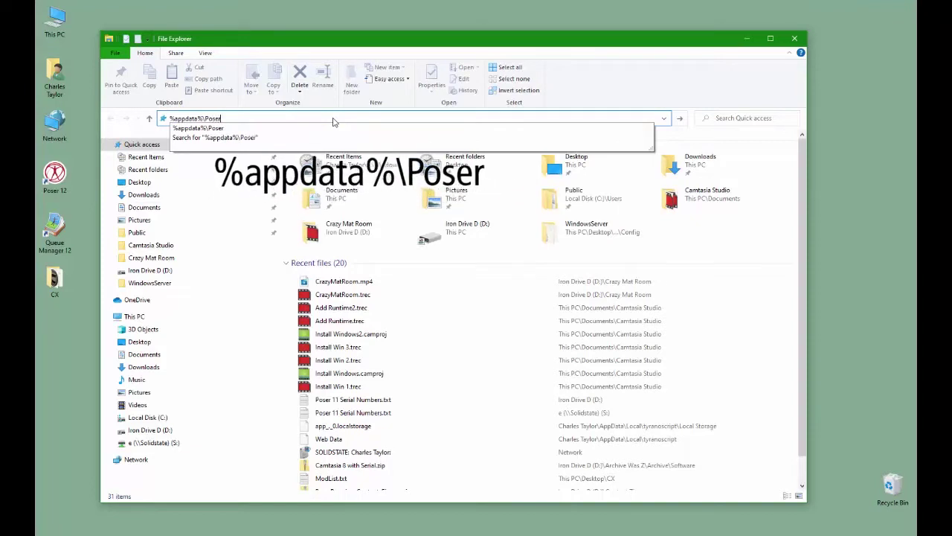
{"action": "key", "text": "Return"}
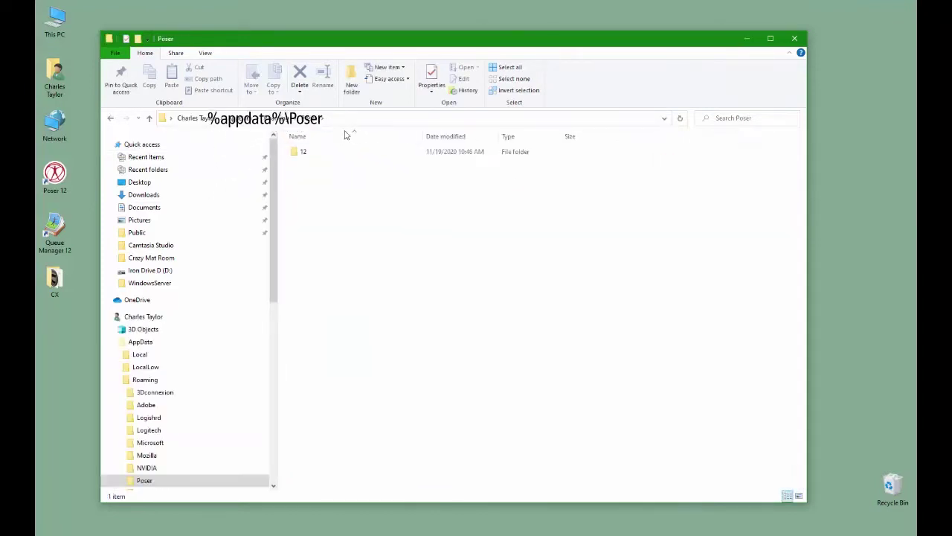
Open the 12 folder to view Poser's preference files, then launch Poser 12 from the desktop.
{"action": "left_click", "coordinate": [301, 152]}
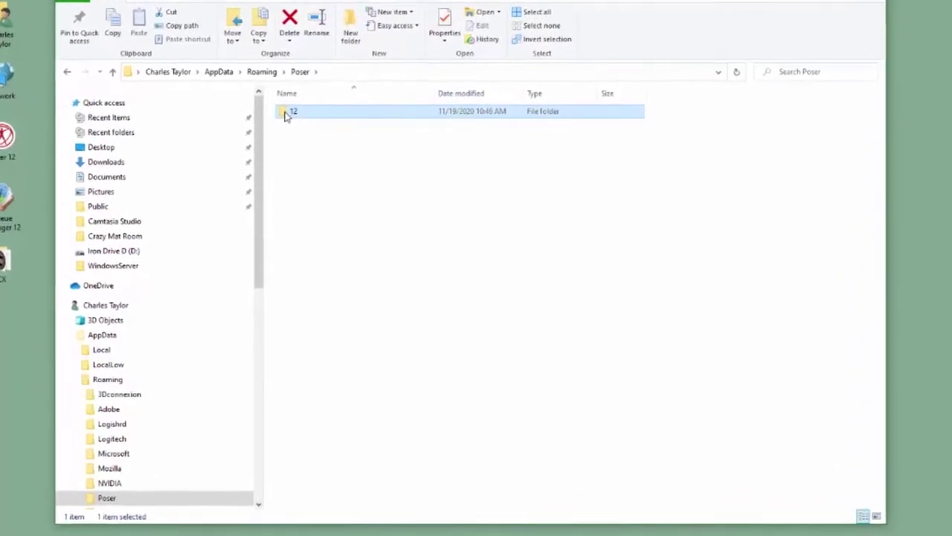
{"action": "double_click", "coordinate": [285, 106]}
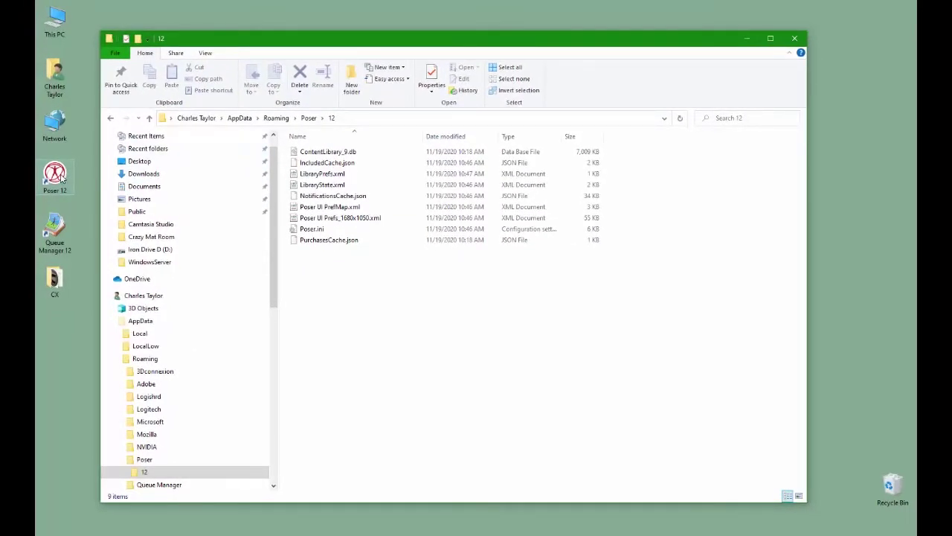
{"action": "double_click", "coordinate": [55, 176]}
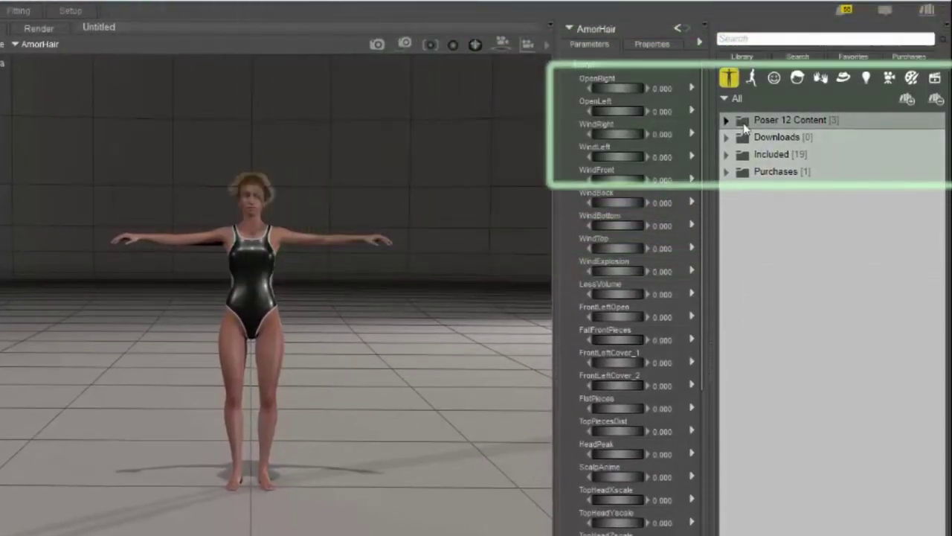
Reveal the Poser 12 Content library's folder in File Explorer from the Library.
{"action": "right_click", "coordinate": [746, 126]}
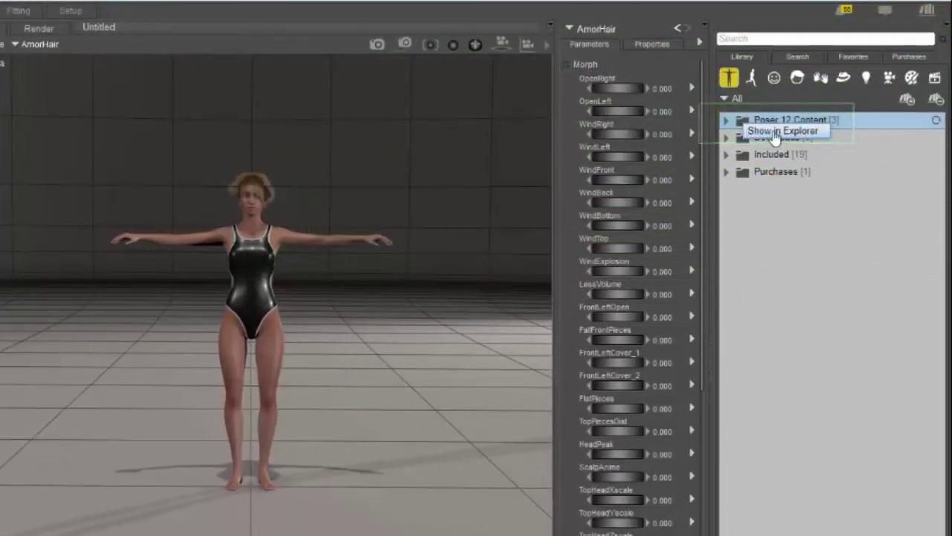
{"action": "left_click", "coordinate": [781, 132]}
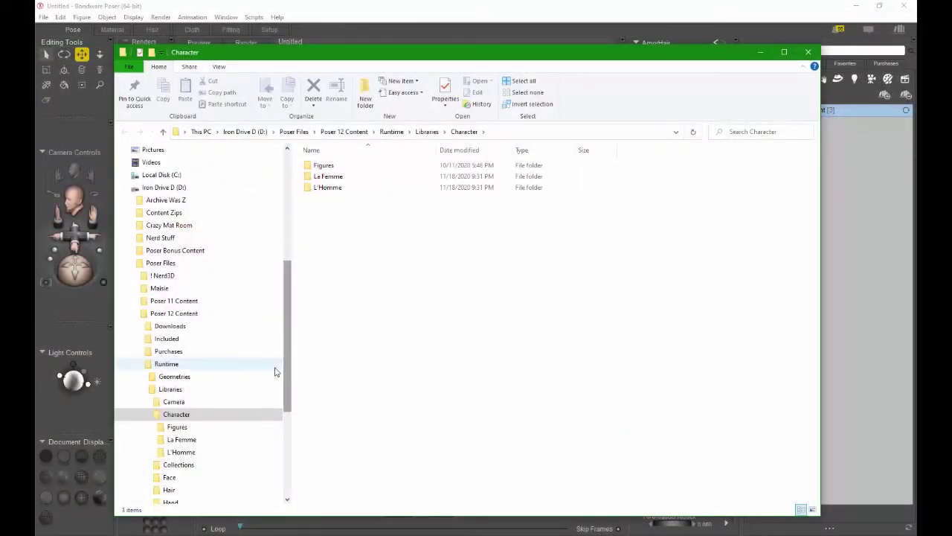
View the top level of D:\Poser Files\Poser 12 Content, then close File Explorer and Poser.
{"action": "scroll", "coordinate": [219, 335], "scroll_direction": "up", "scroll_amount": 2}
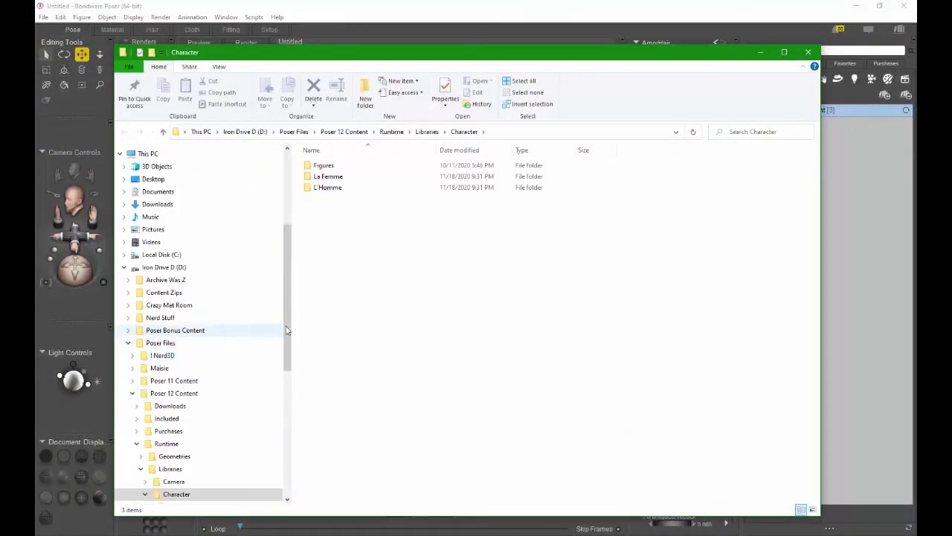
{"action": "left_click_drag", "start_coordinate": [287, 338], "coordinate": [288, 362]}
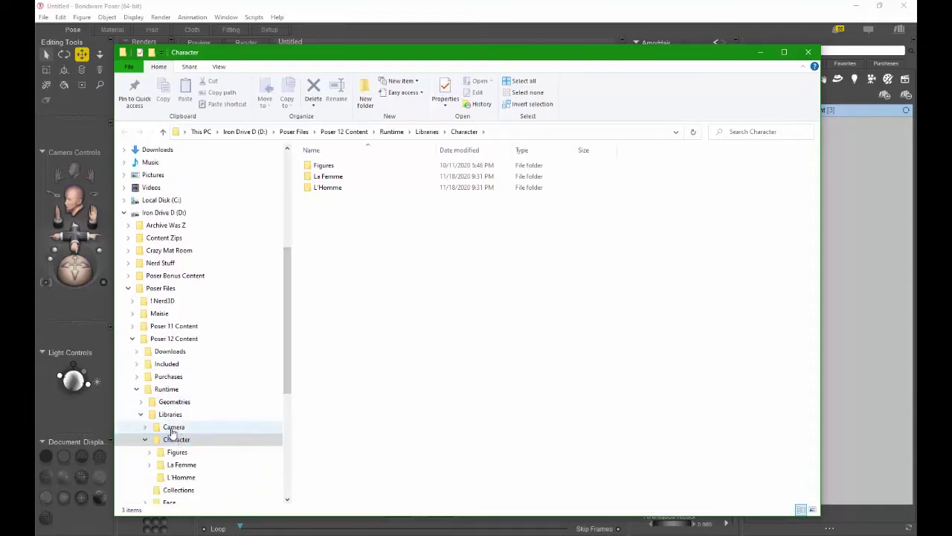
{"action": "left_click", "coordinate": [175, 340]}
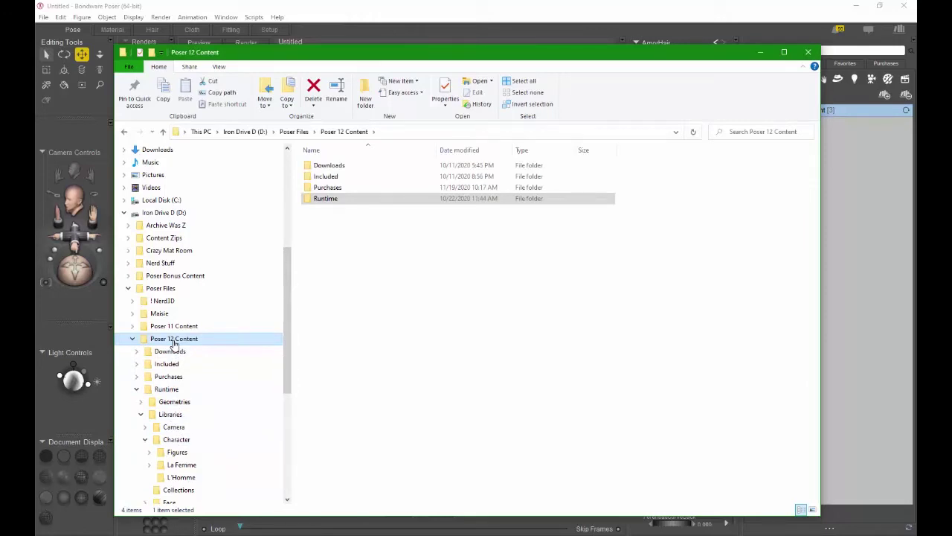
{"action": "left_click", "coordinate": [808, 52]}
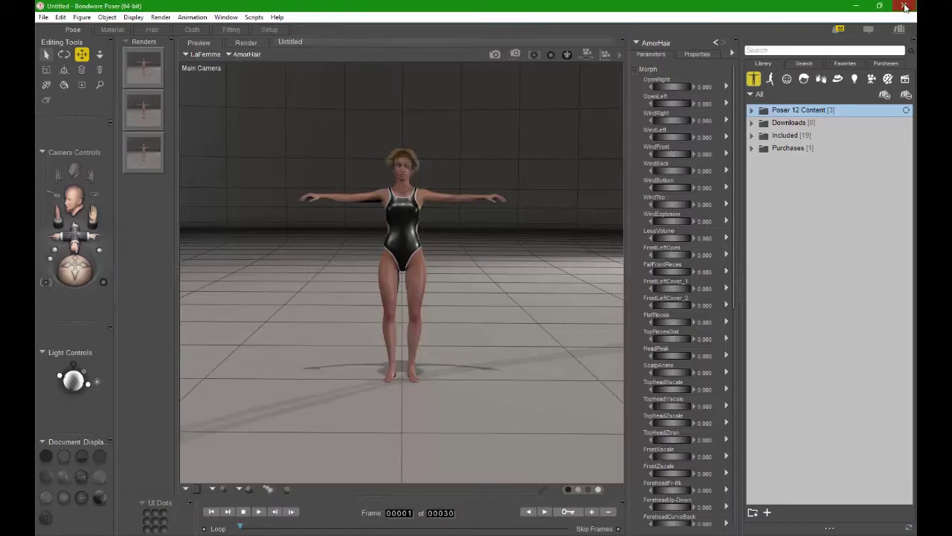
{"action": "left_click", "coordinate": [904, 7]}
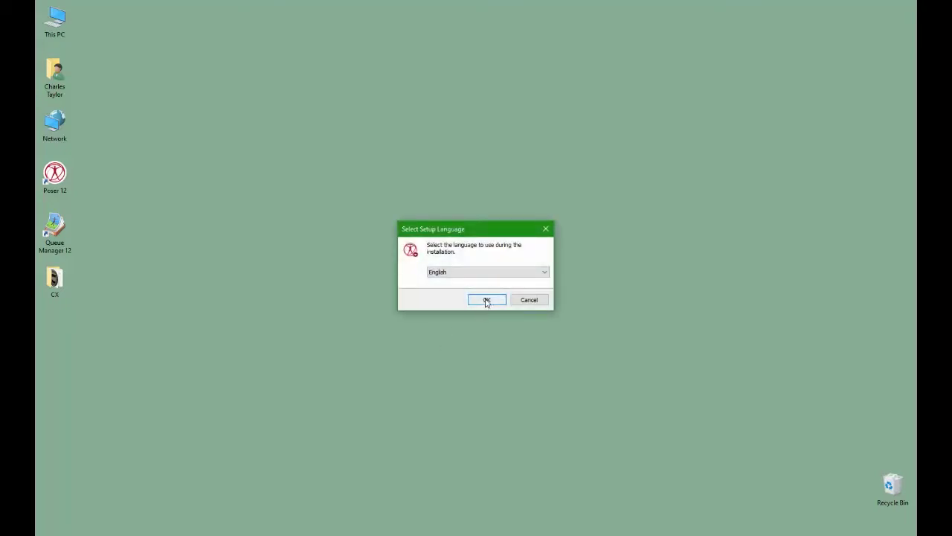
Run setup in English and agree to completely uninstall the existing Poser 12 first.
{"action": "left_click", "coordinate": [487, 300]}
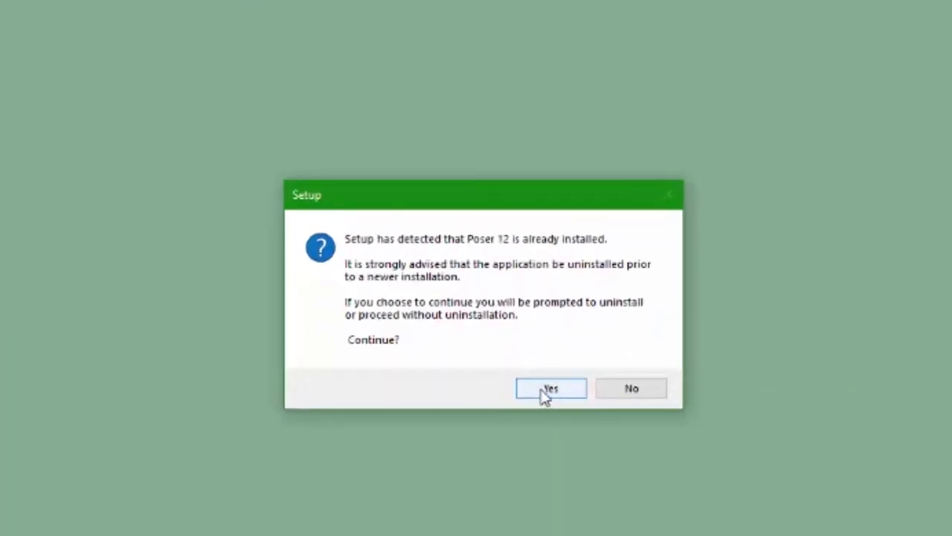
{"action": "left_click", "coordinate": [544, 393]}
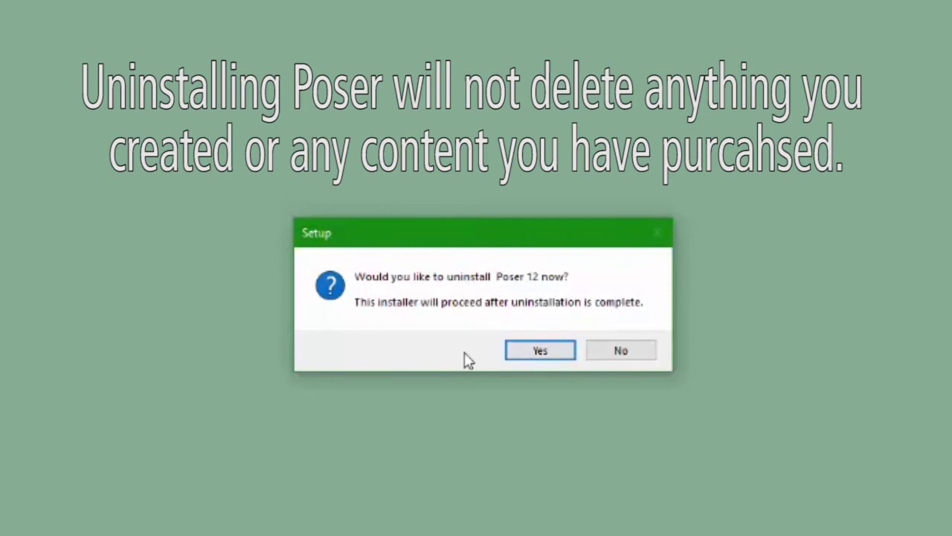
{"action": "left_click", "coordinate": [541, 348]}
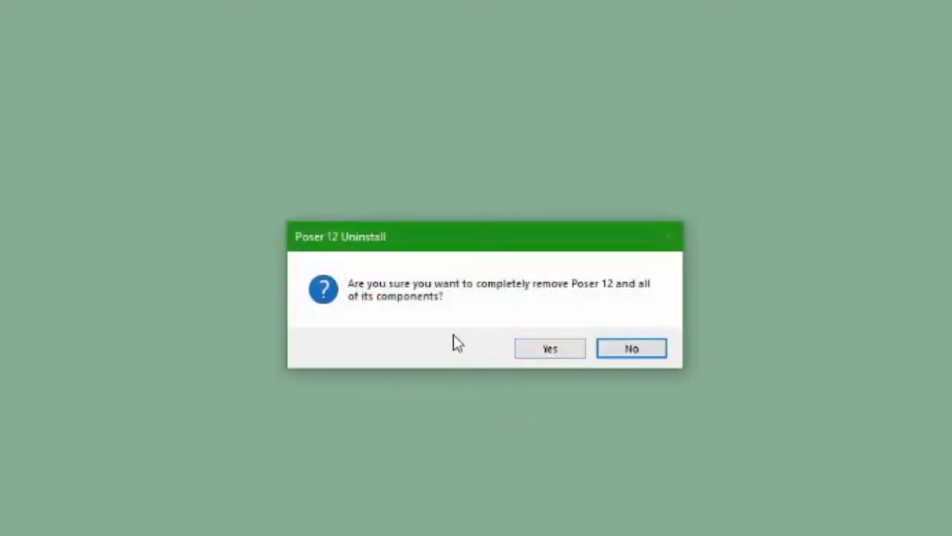
{"action": "left_click", "coordinate": [557, 350]}
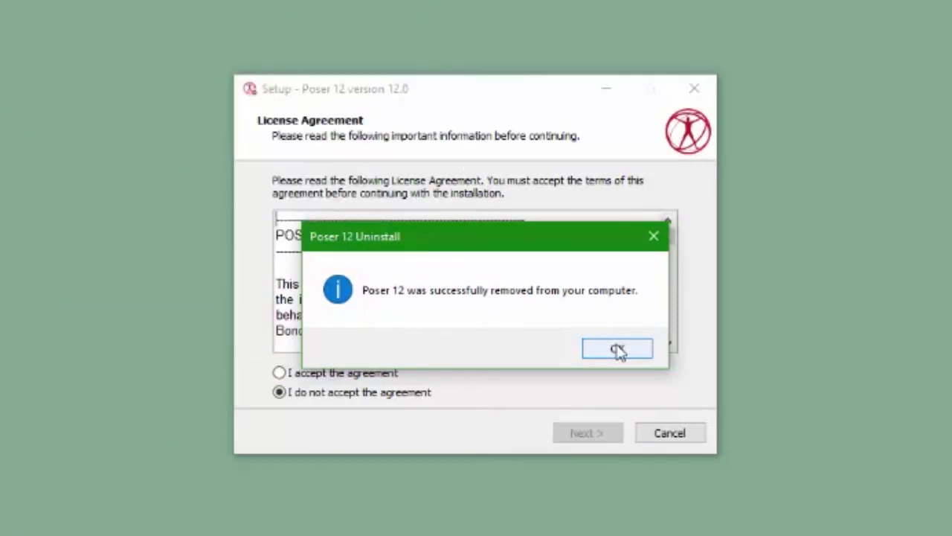
Accept the license agreement and keep the default C:\Program Files\Poser Software\Poser 12 install folder.
{"action": "left_click", "coordinate": [618, 350]}
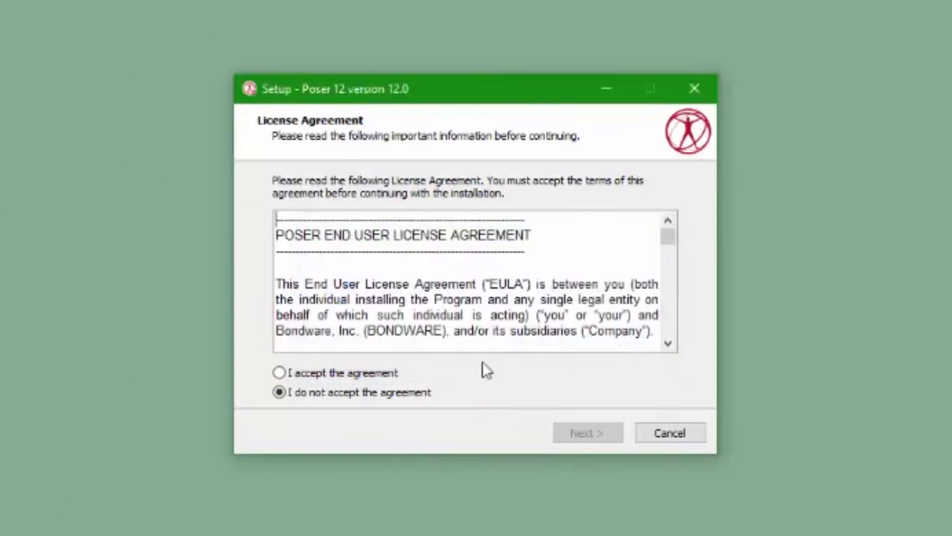
{"action": "left_click", "coordinate": [304, 374]}
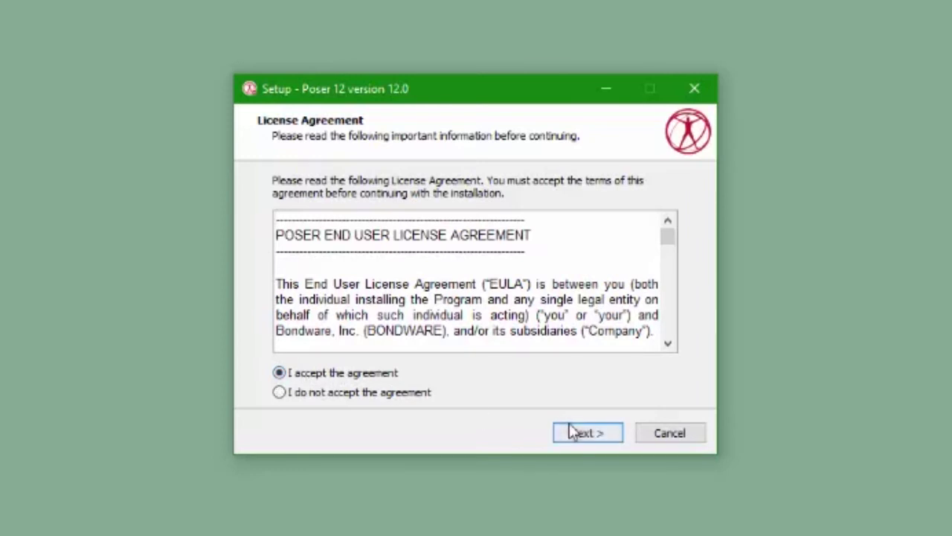
{"action": "left_click", "coordinate": [573, 433]}
{"action": "left_click", "coordinate": [594, 437]}
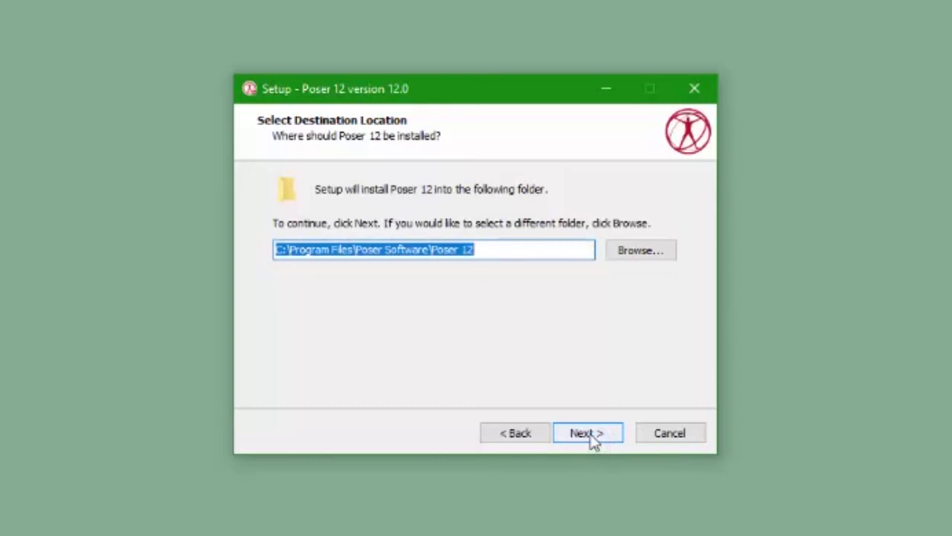
{"action": "left_click", "coordinate": [595, 436]}
Keep the default components and set the content location to D:\Poser Files\Poser 12 Content.
{"action": "left_click", "coordinate": [594, 436]}
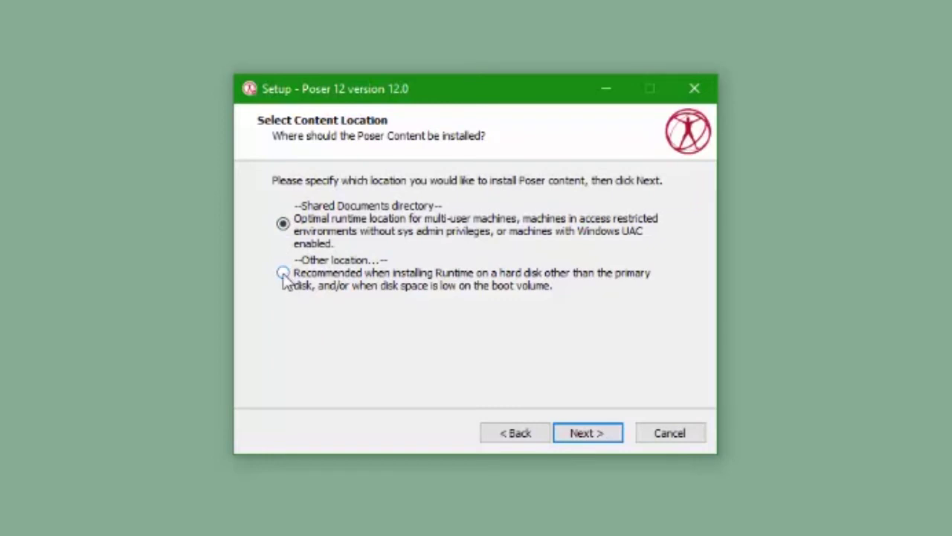
{"action": "left_click", "coordinate": [283, 274]}
{"action": "left_click", "coordinate": [589, 439]}
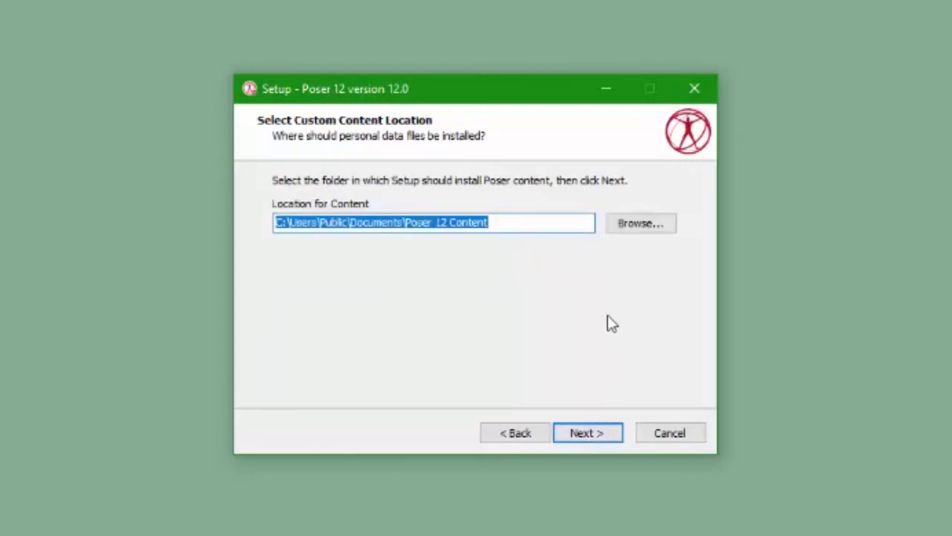
{"action": "left_click", "coordinate": [640, 227]}
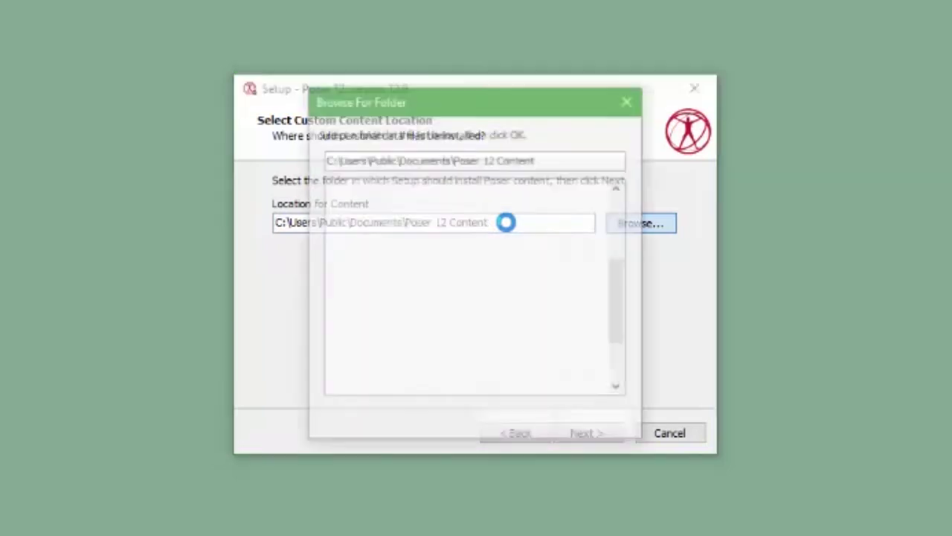
{"action": "left_click", "coordinate": [372, 228]}
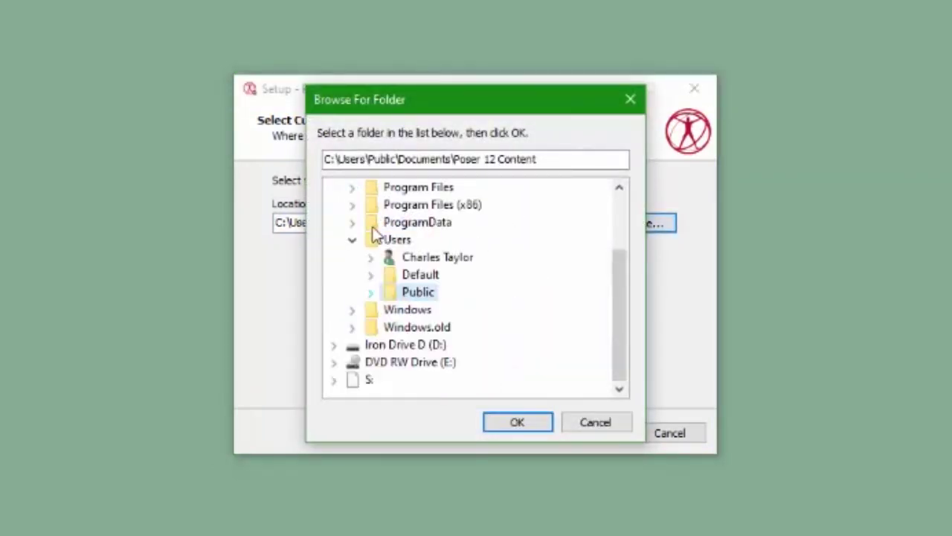
{"action": "left_click", "coordinate": [334, 345]}
{"action": "left_click", "coordinate": [439, 328]}
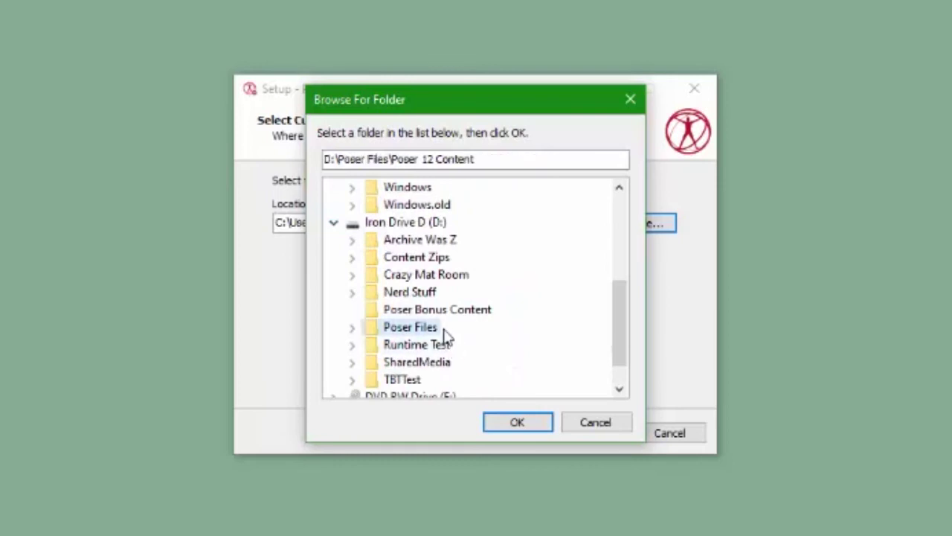
{"action": "left_click", "coordinate": [521, 422]}
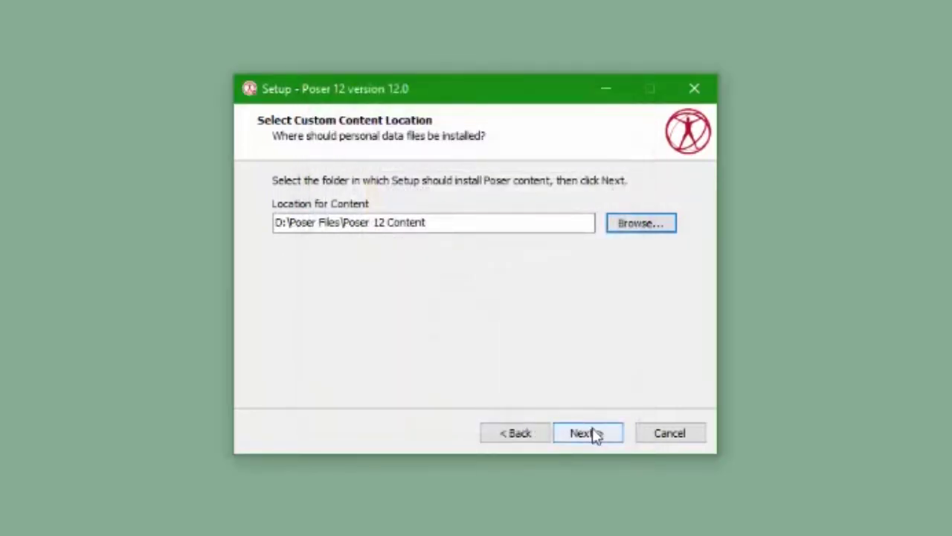
{"action": "left_click", "coordinate": [593, 434]}
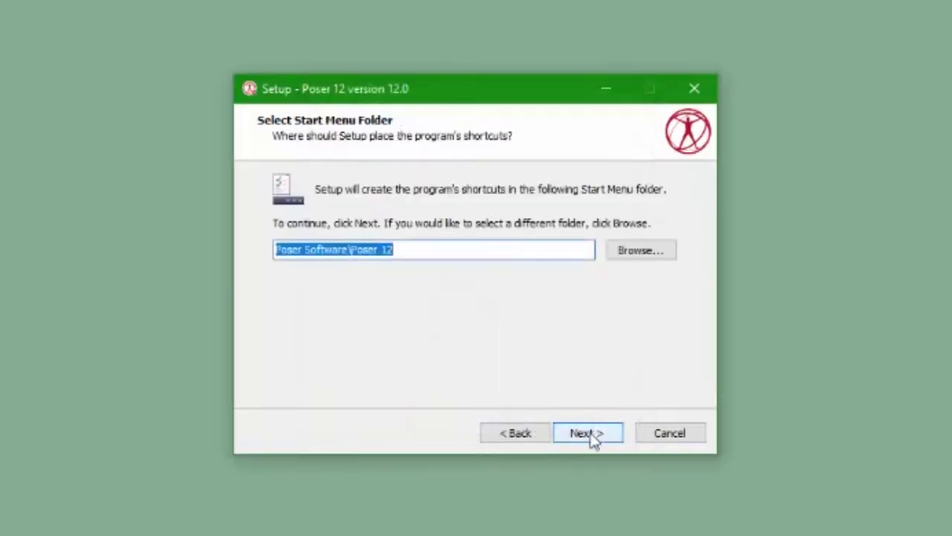
Keep the default Start Menu folder, existing preference files and desktop icons, and begin installing.
{"action": "left_click", "coordinate": [593, 435]}
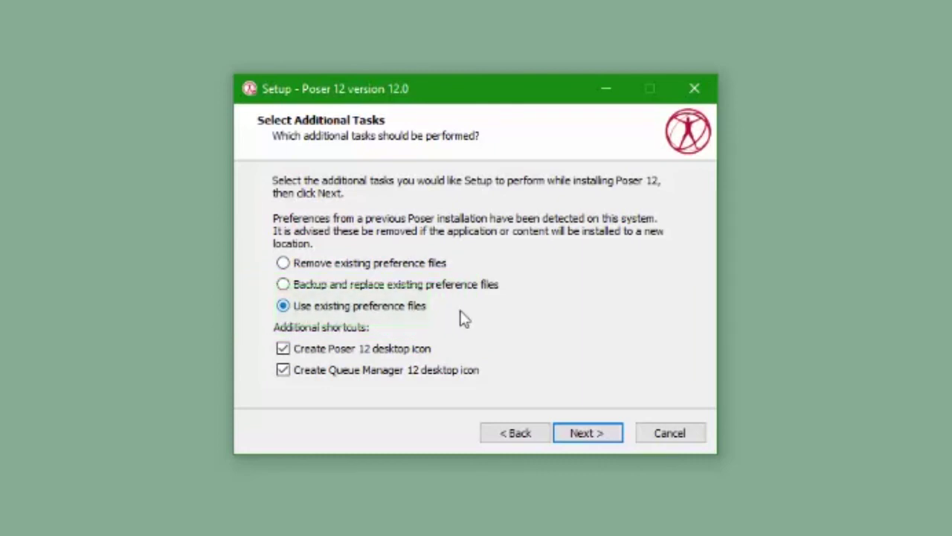
{"action": "left_click", "coordinate": [587, 435]}
{"action": "left_click", "coordinate": [587, 435]}
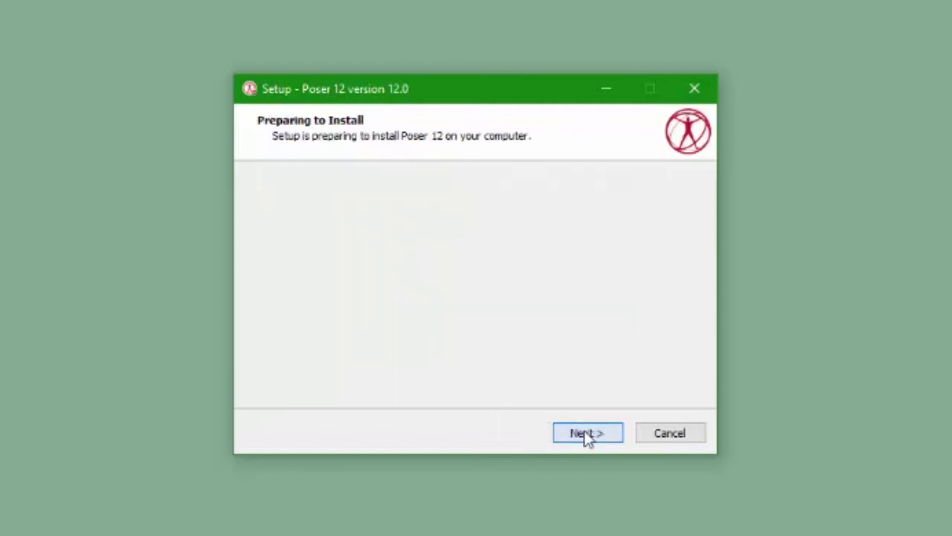